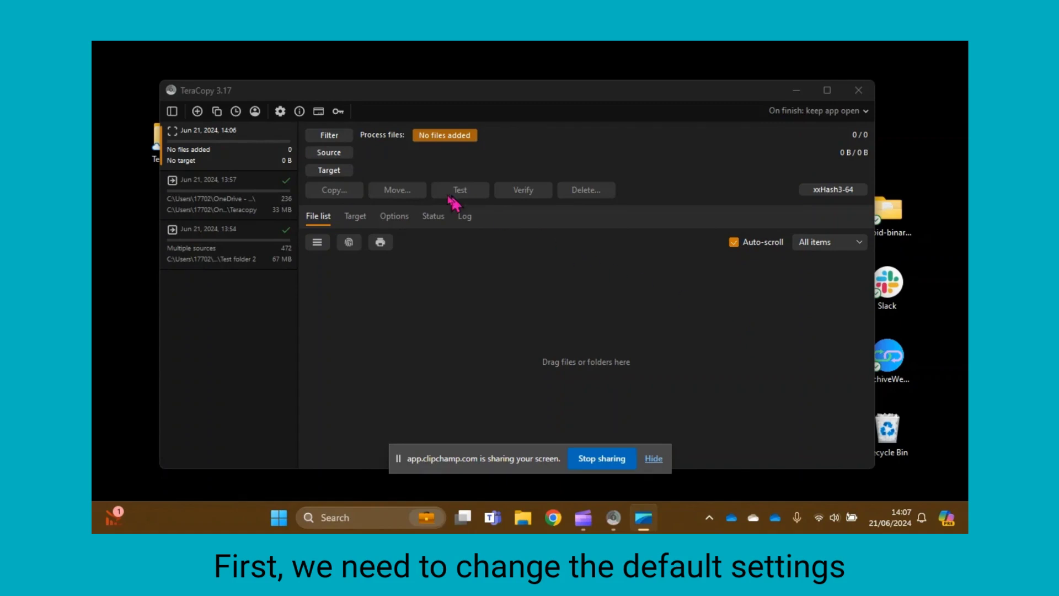
Step: Turn on file verification after transfer using the MD5 hash
click(406, 223)
click(406, 221)
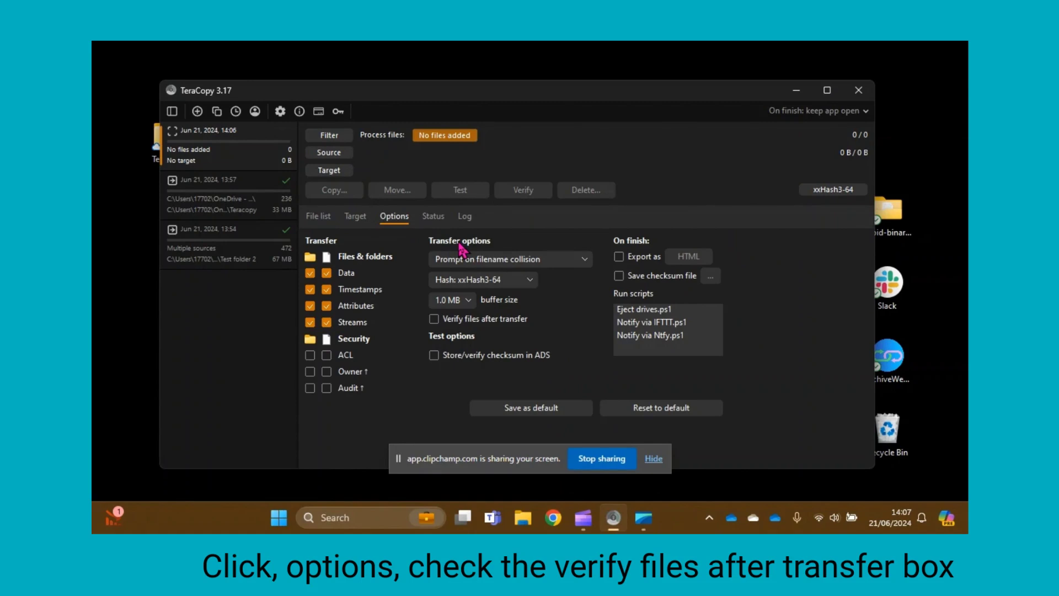
click(437, 322)
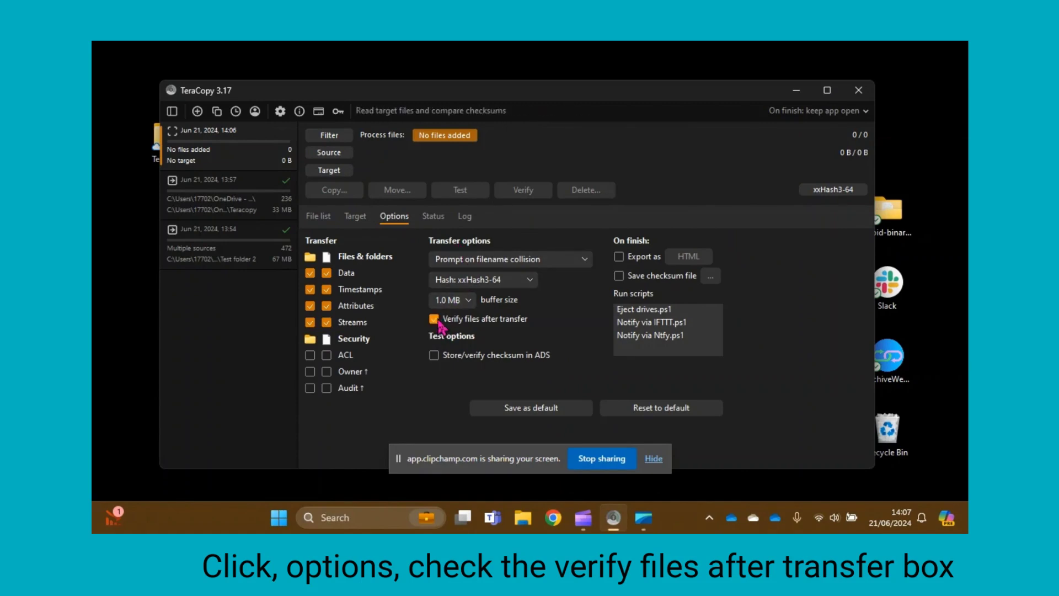
click(522, 286)
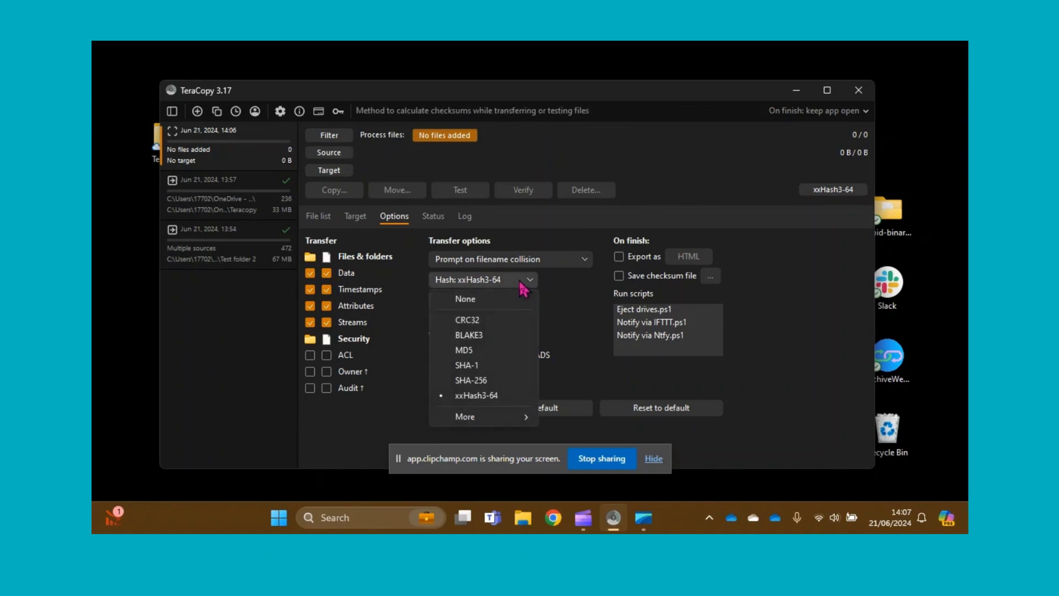
click(476, 351)
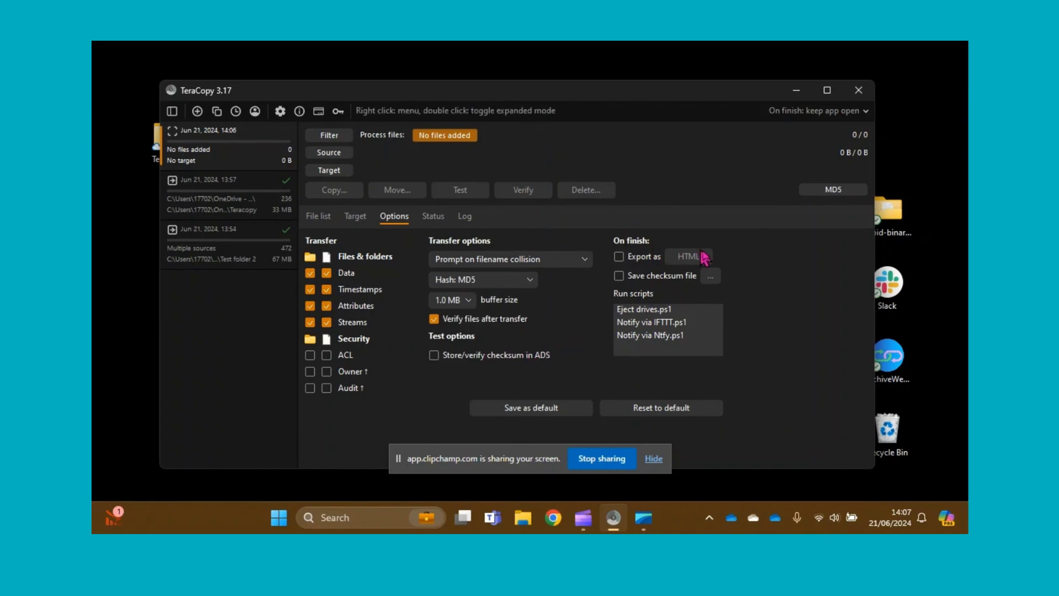
Step: Enable exporting a report on finish, with CSV as the report format
click(621, 260)
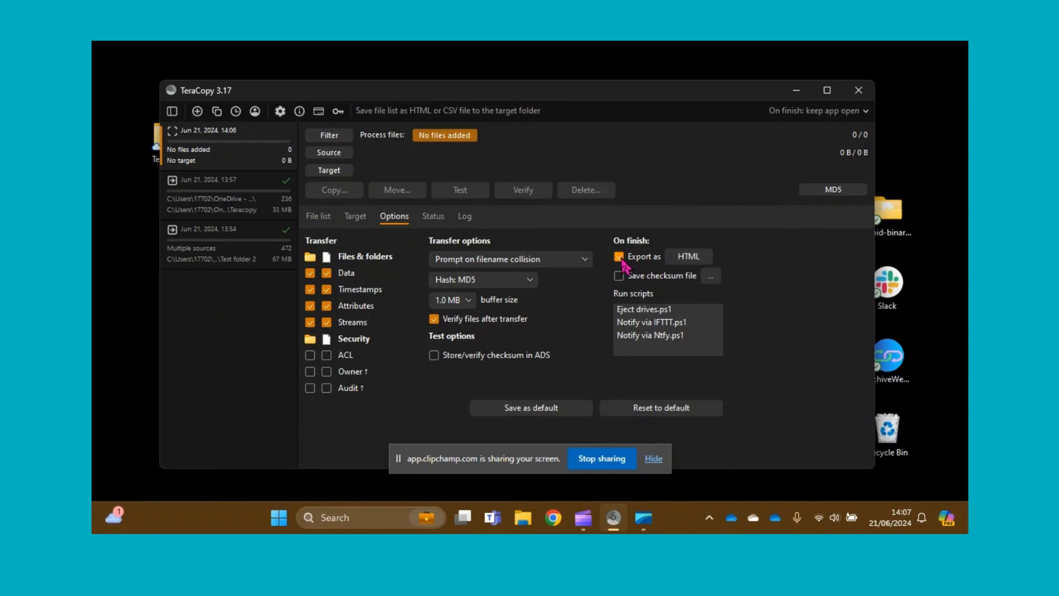
click(690, 257)
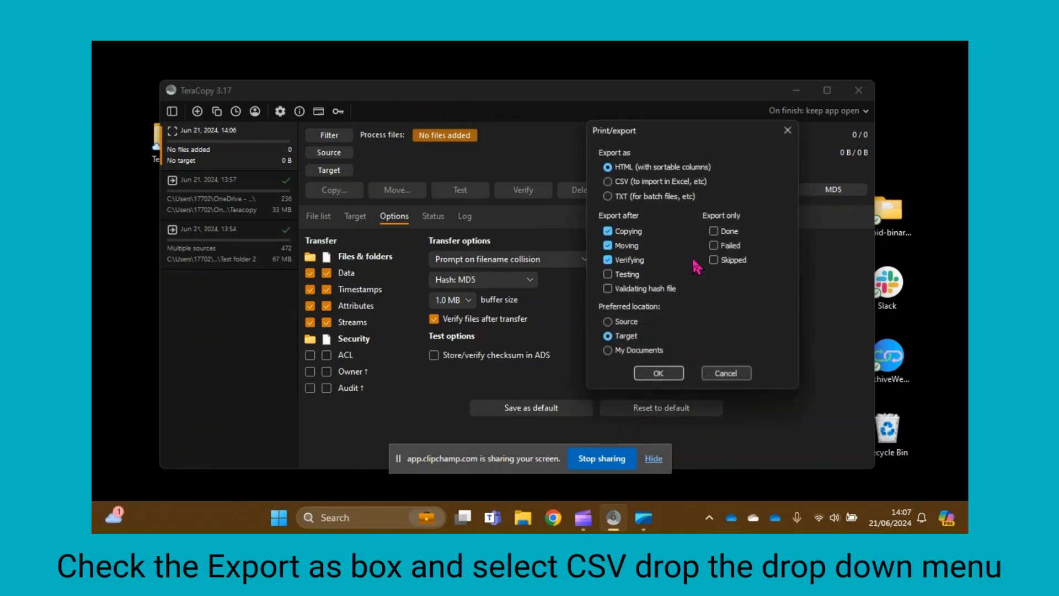
click(611, 183)
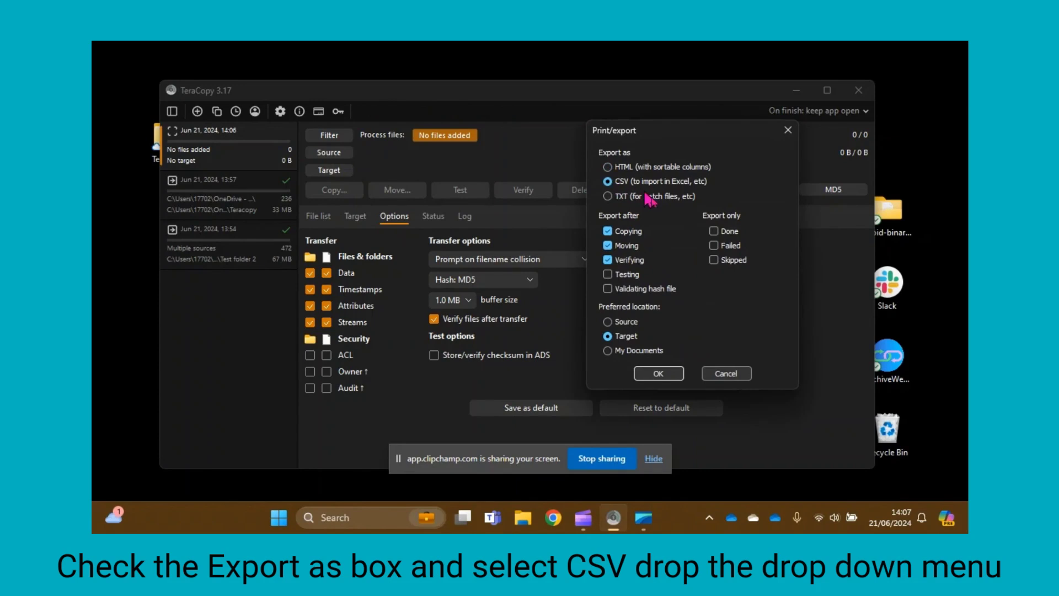
click(672, 377)
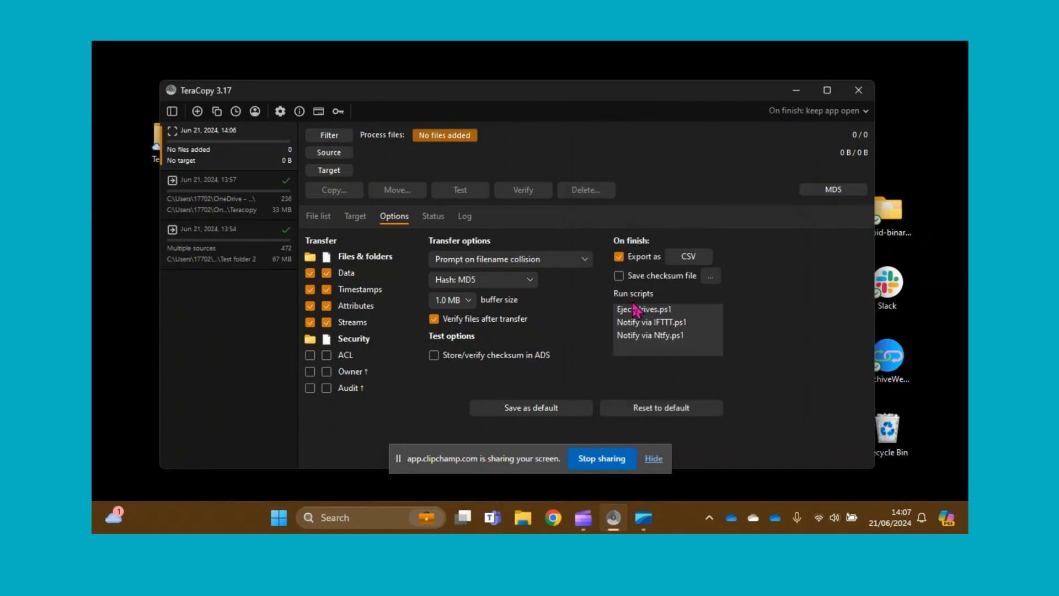
Step: Enable saving a checksum file after copying and moving, and save these options as default
click(619, 276)
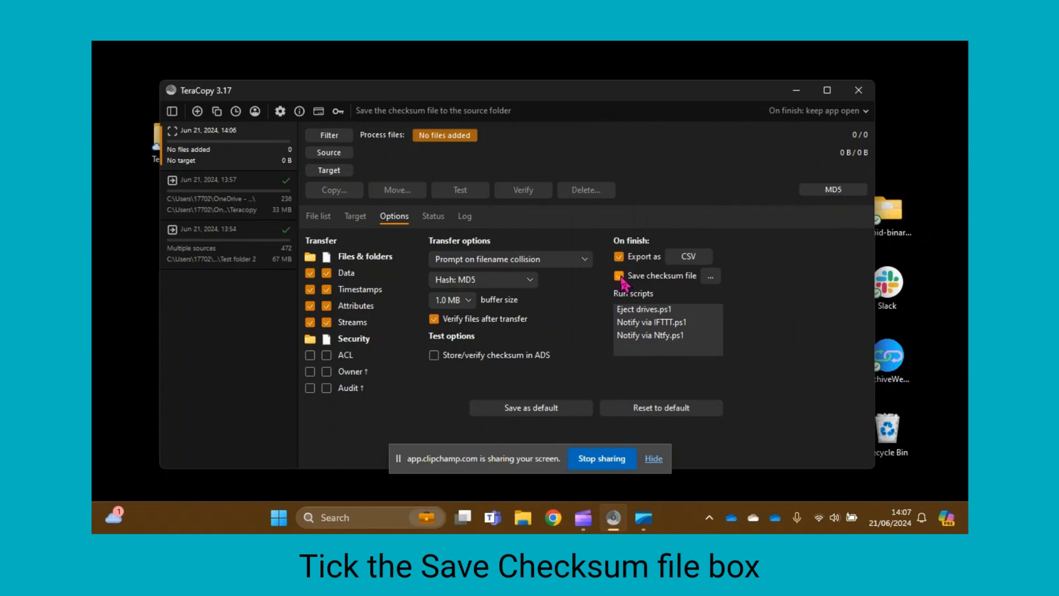
click(712, 277)
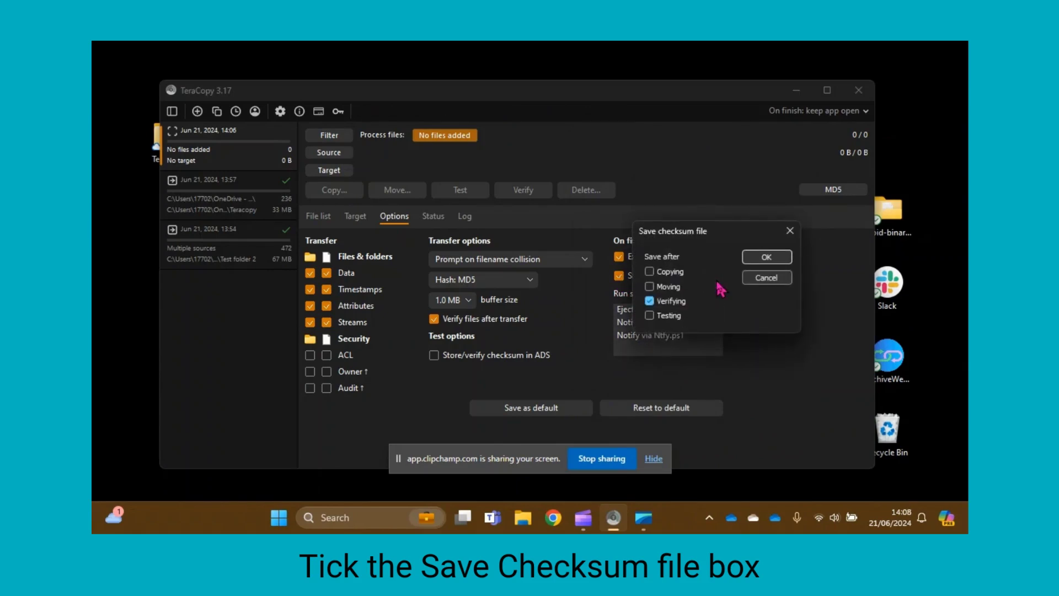
click(650, 272)
click(649, 287)
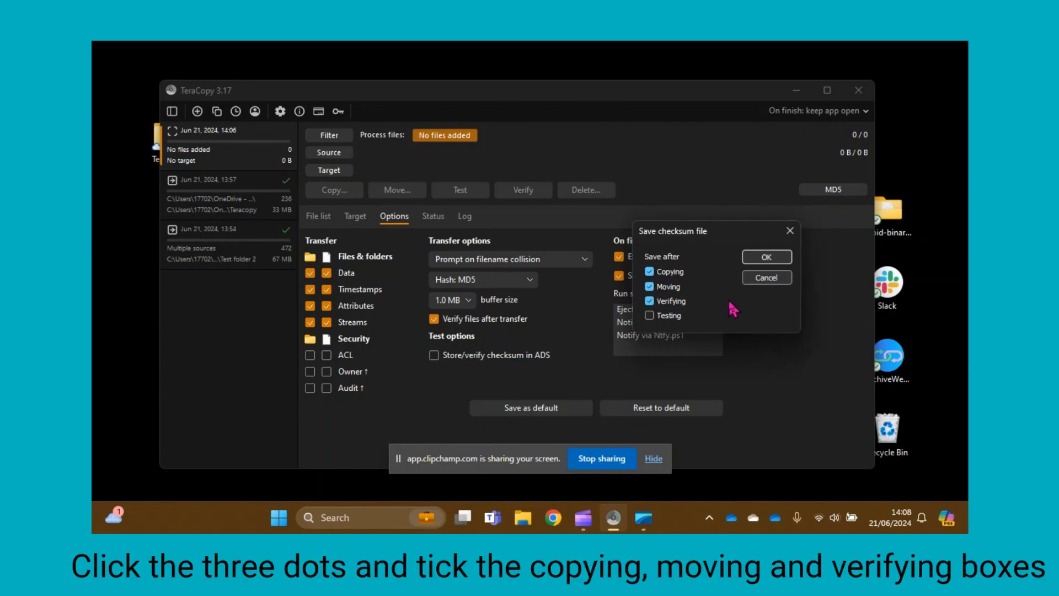
click(773, 261)
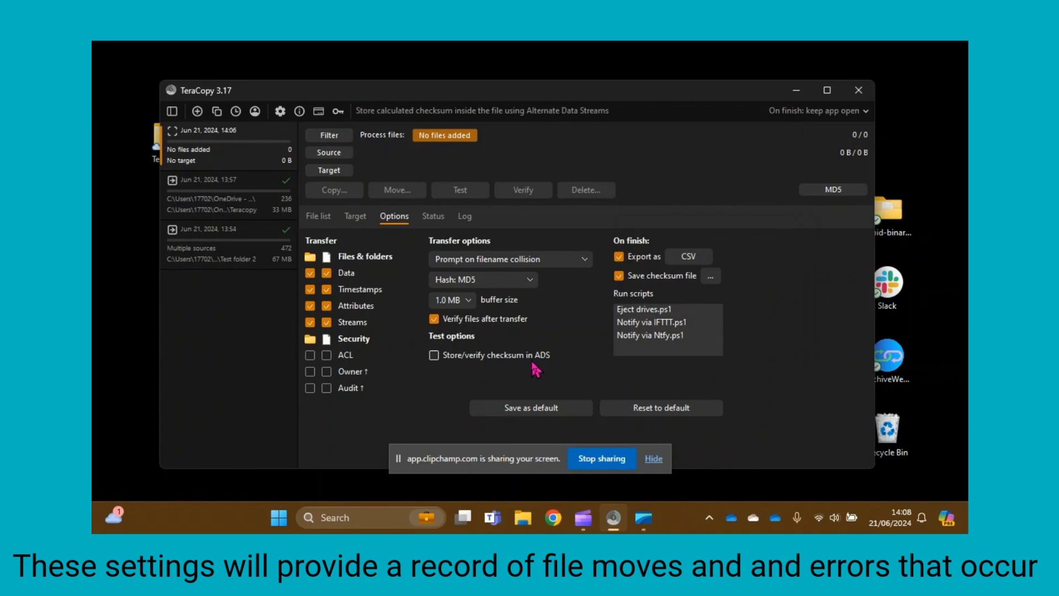
click(536, 412)
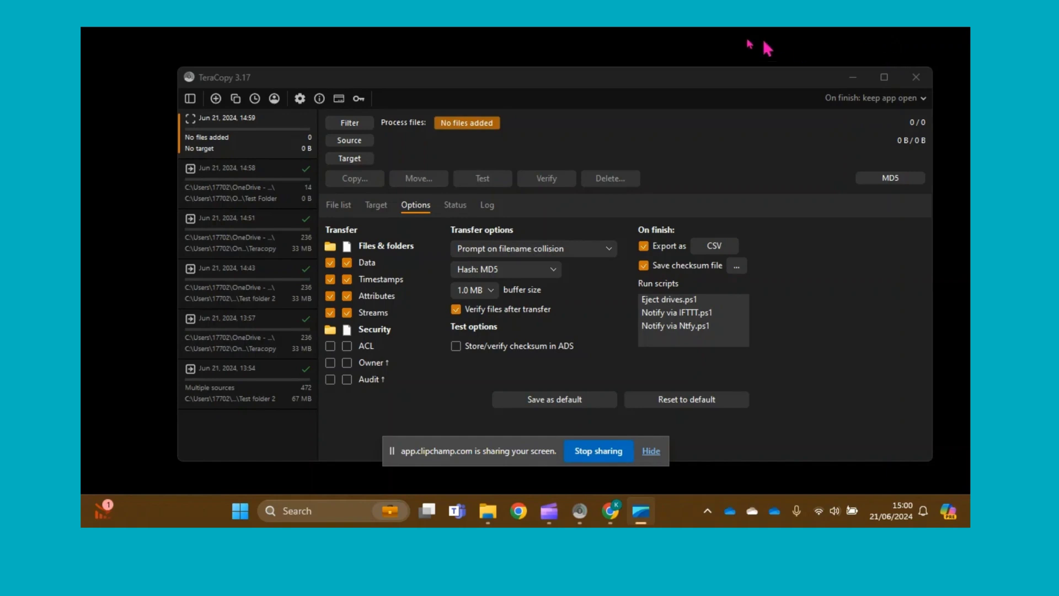
Step: Add Desktop > Teracopy Run > Test Folder as the source folder
click(360, 144)
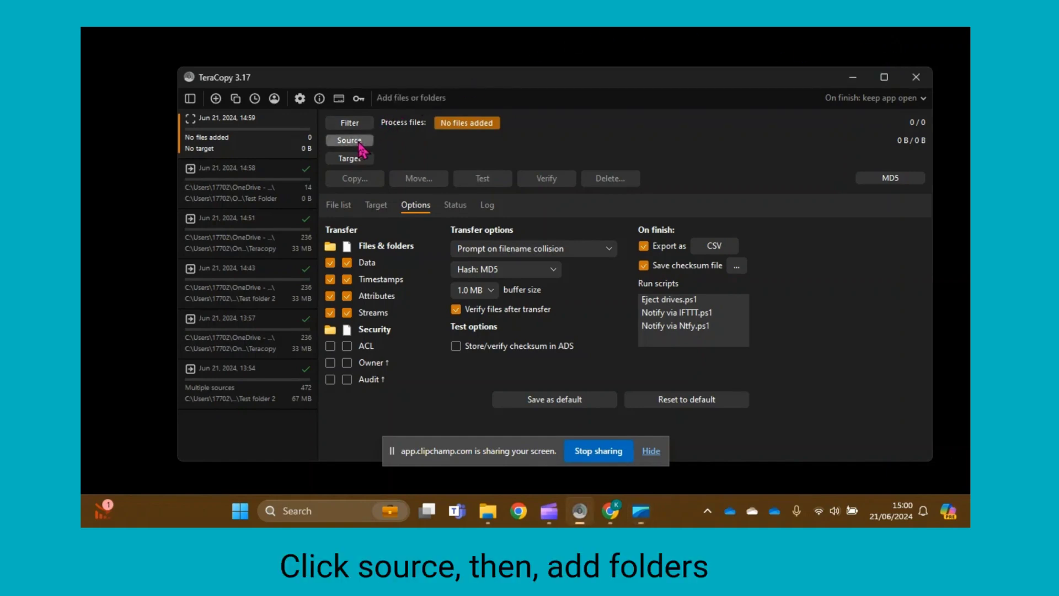
click(362, 146)
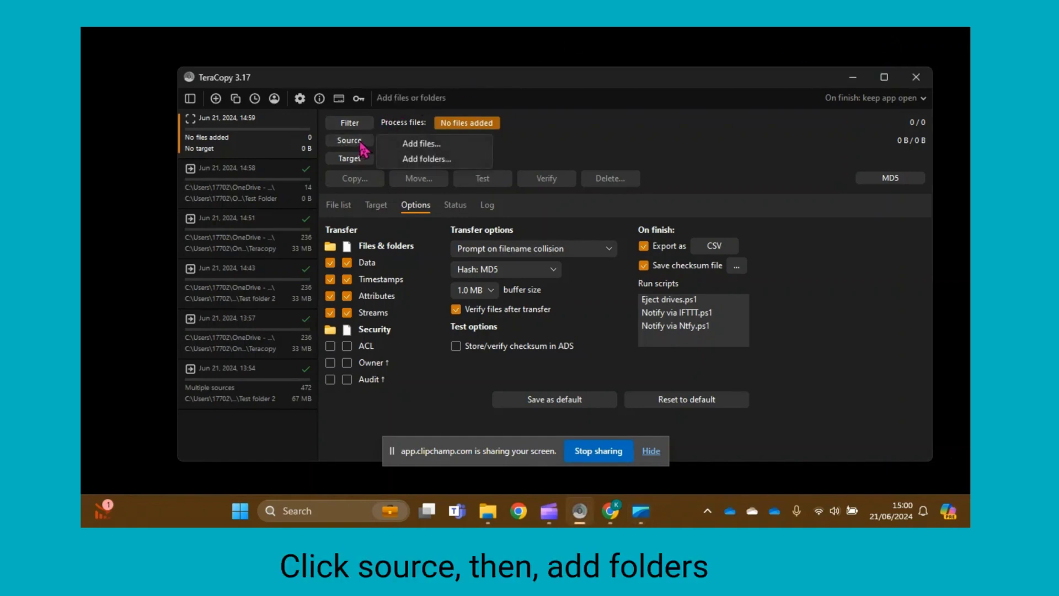
click(404, 160)
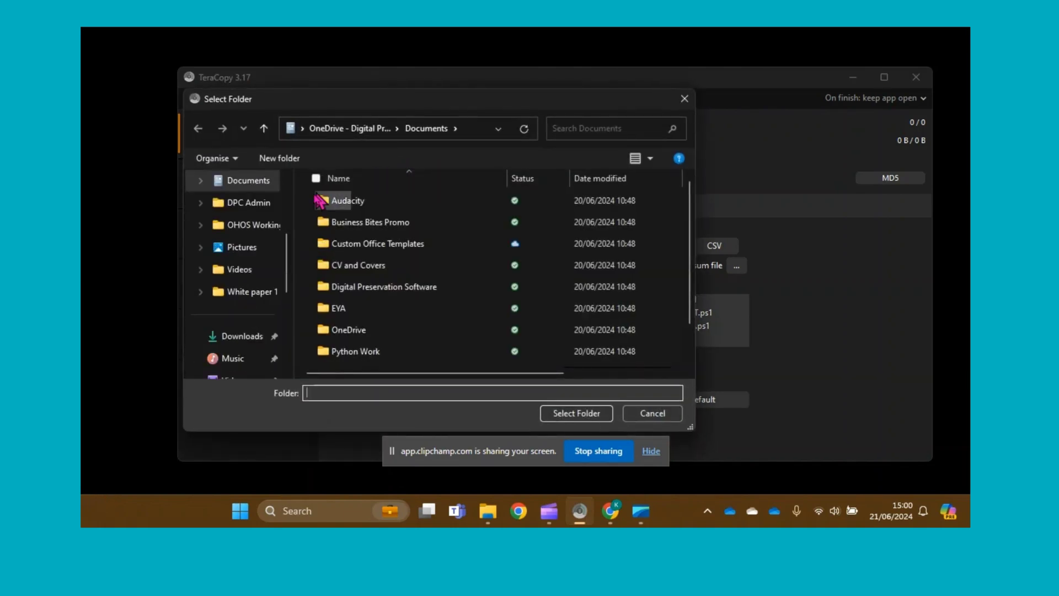
scroll(221, 221, up, 1)
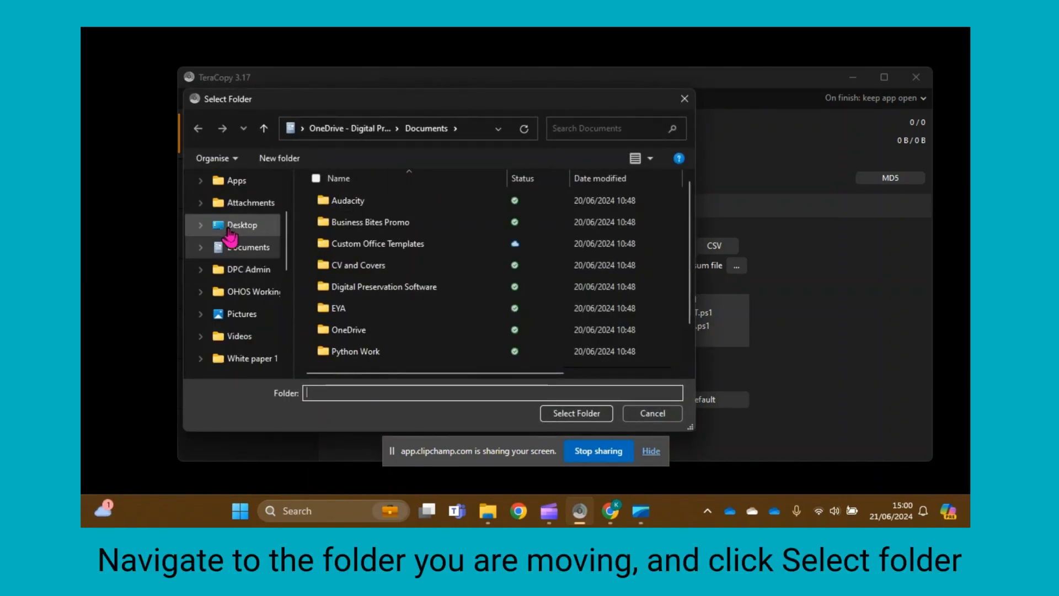
click(228, 232)
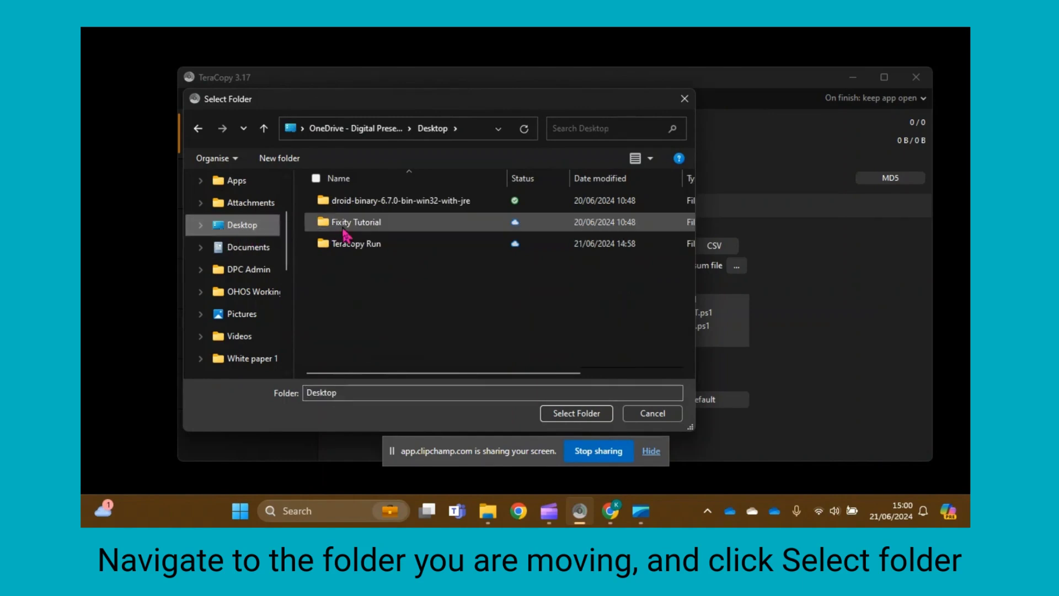
click(335, 249)
double_click(334, 248)
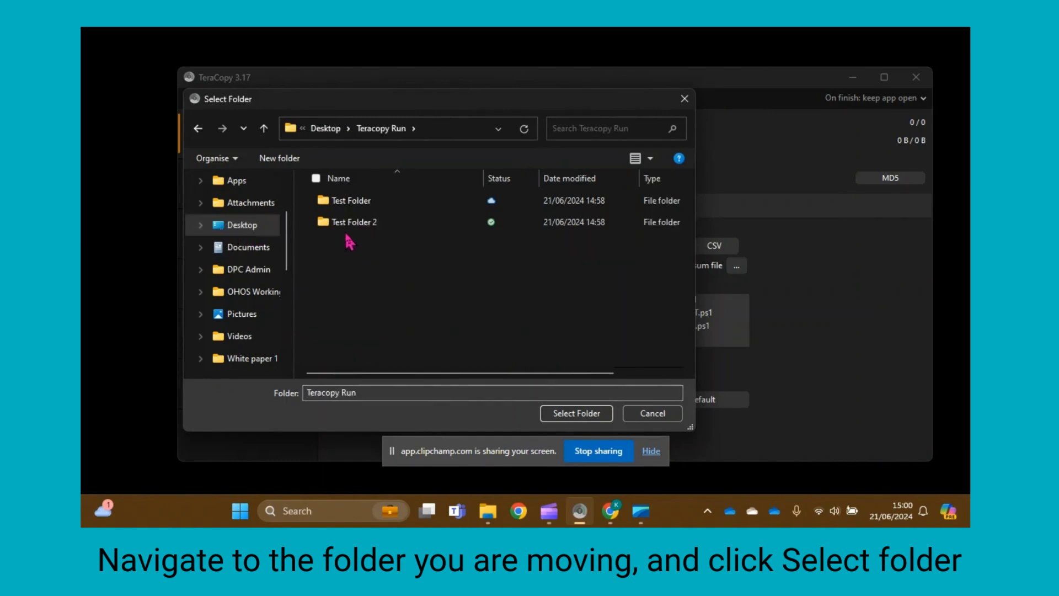
click(350, 205)
click(577, 415)
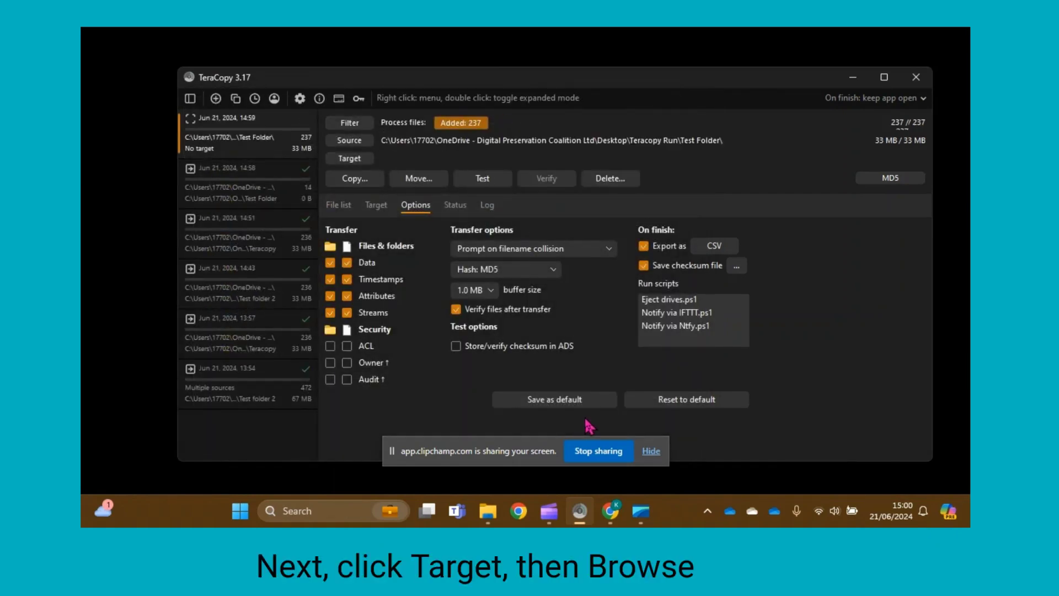
Step: Set the target to Desktop > Teracopy Run > Test Folder 2
click(339, 159)
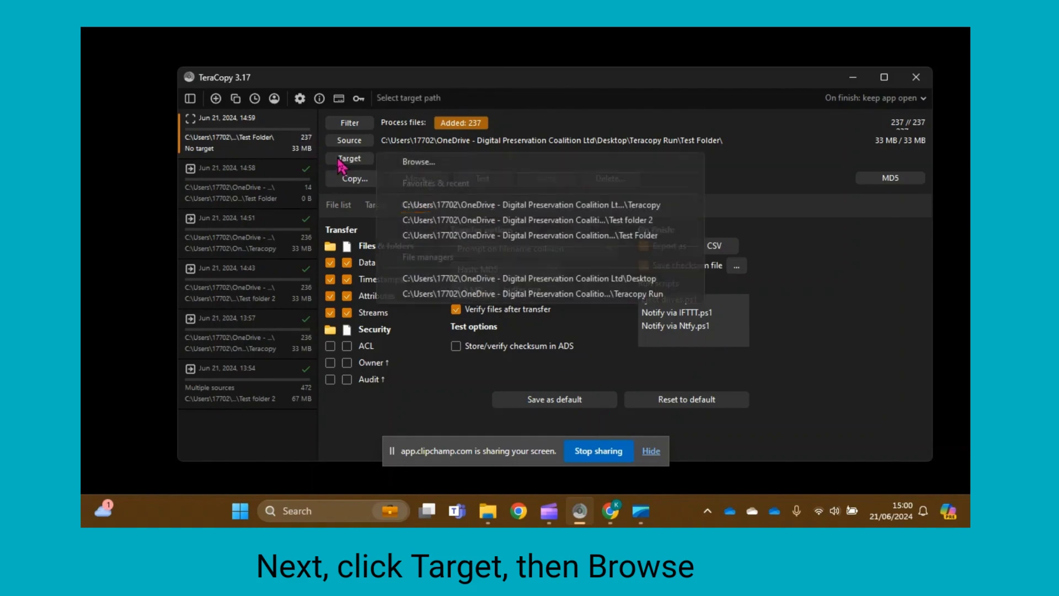
click(418, 164)
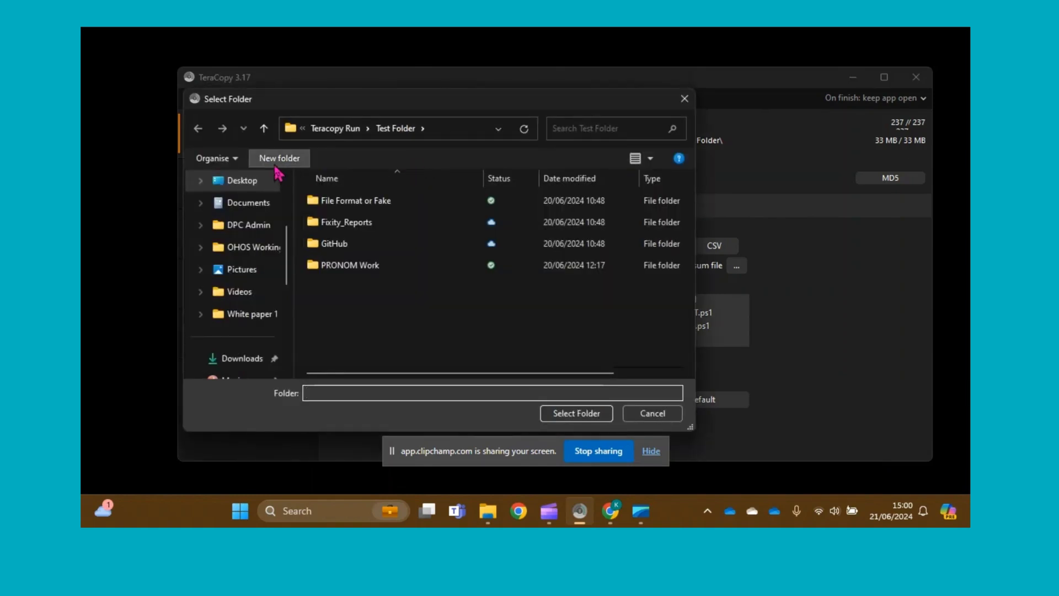
click(242, 186)
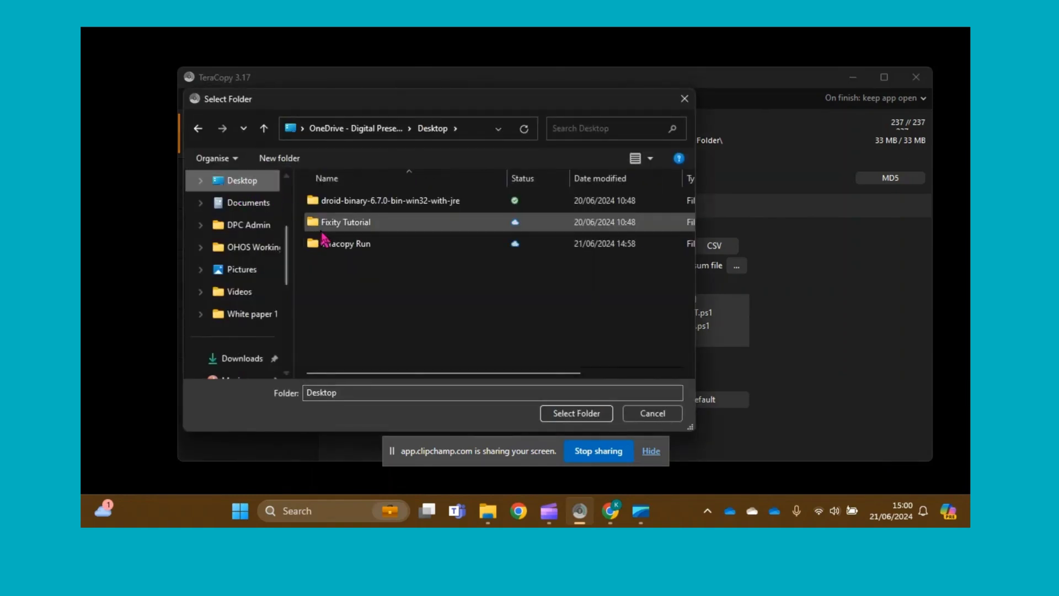
click(351, 246)
double_click(350, 246)
click(353, 225)
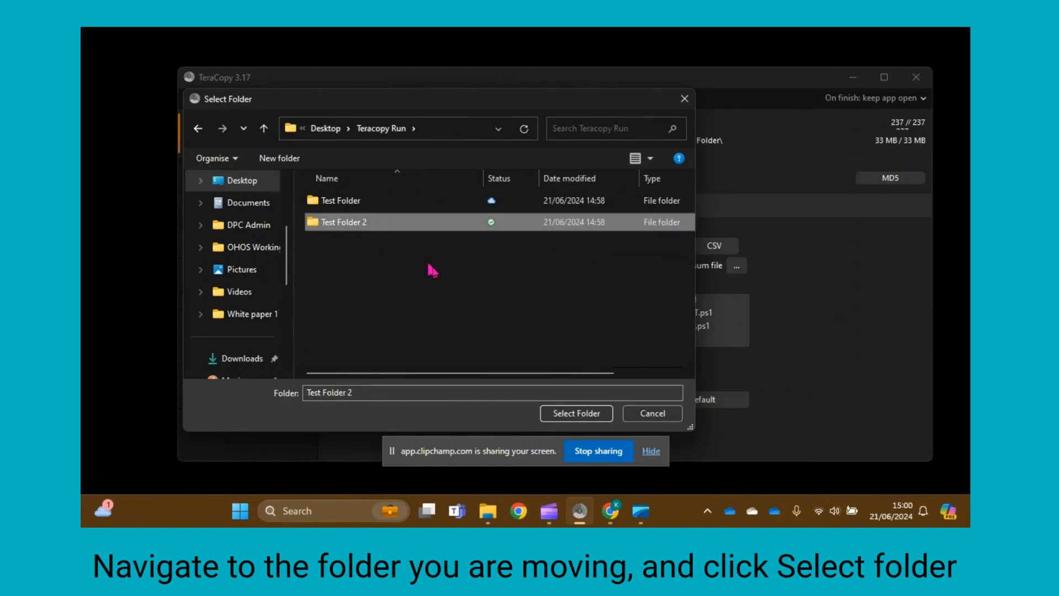
click(574, 415)
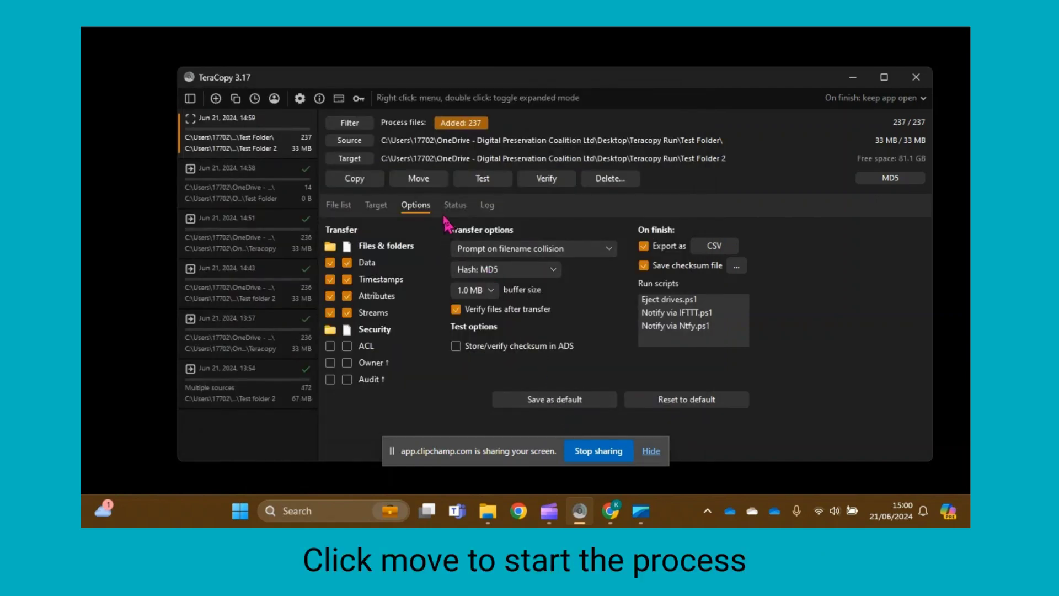
Step: Move the 237 files from Test Folder into Test Folder 2
click(435, 181)
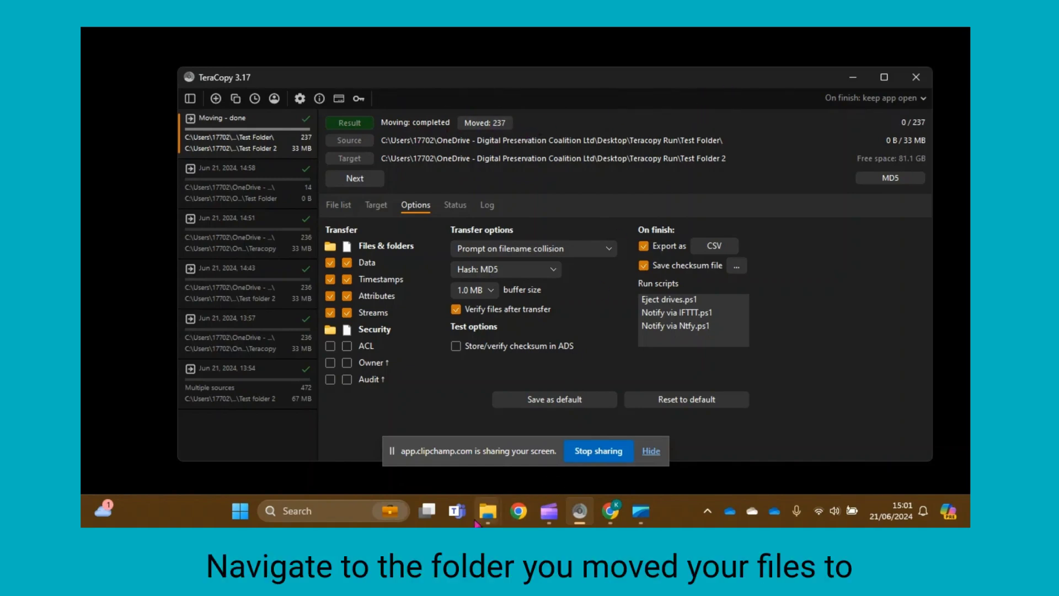
Step: Open Test Folder 2 in the Teracopy Run Explorer window
mouse_move(487, 512)
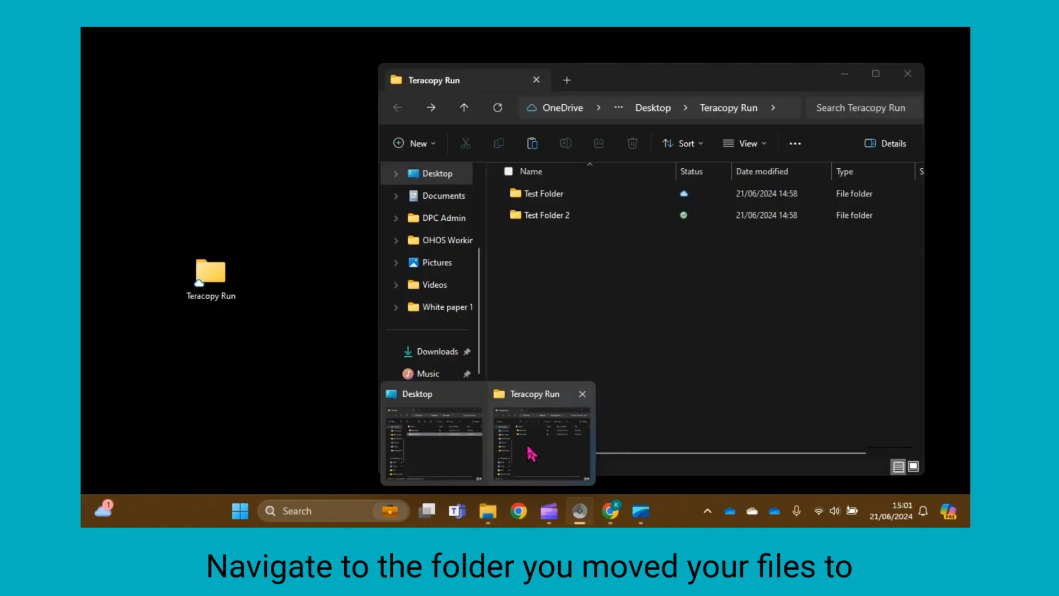
click(531, 449)
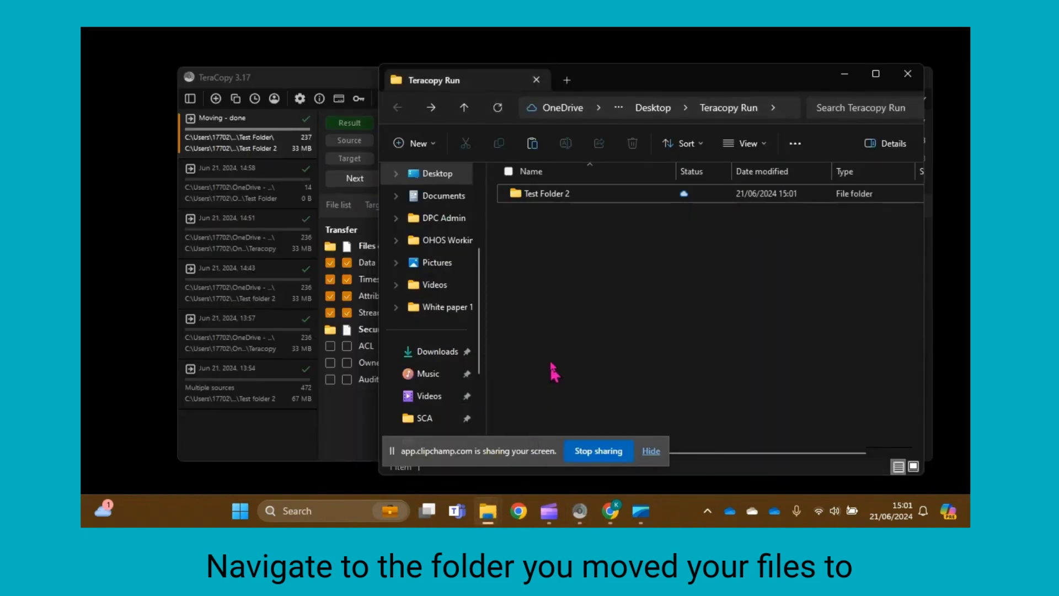
click(552, 198)
double_click(553, 199)
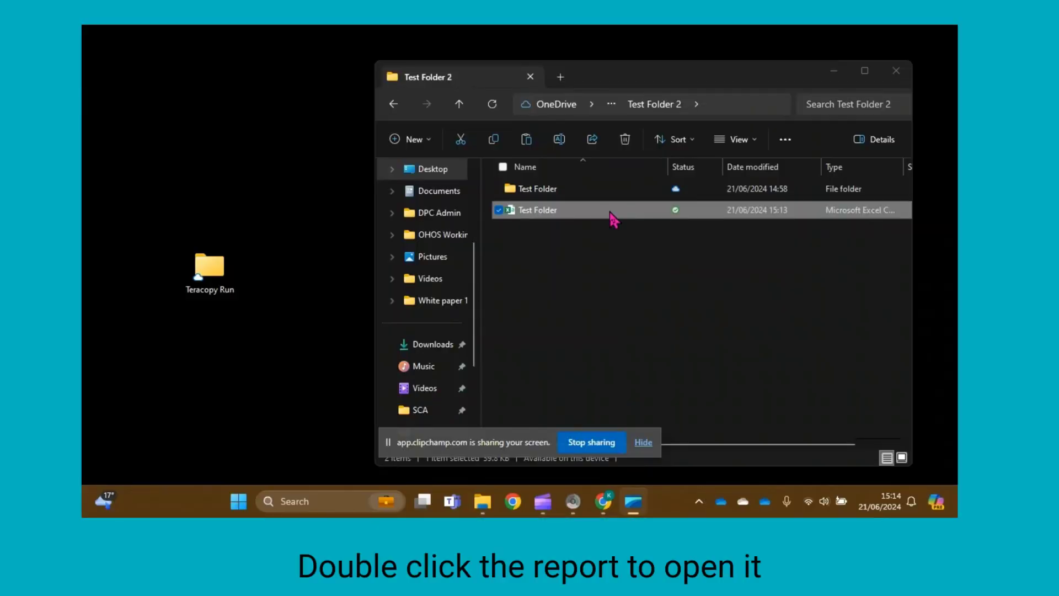
Step: Open the Test Folder CSV report in Excel and widen columns H, I and J
double_click(611, 213)
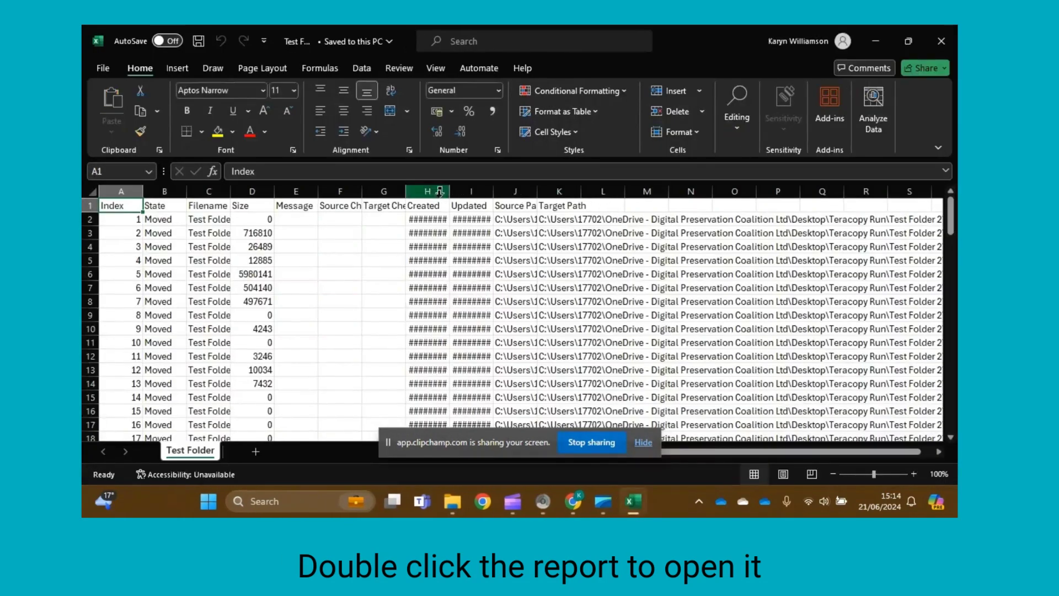
drag(440, 192, 496, 191)
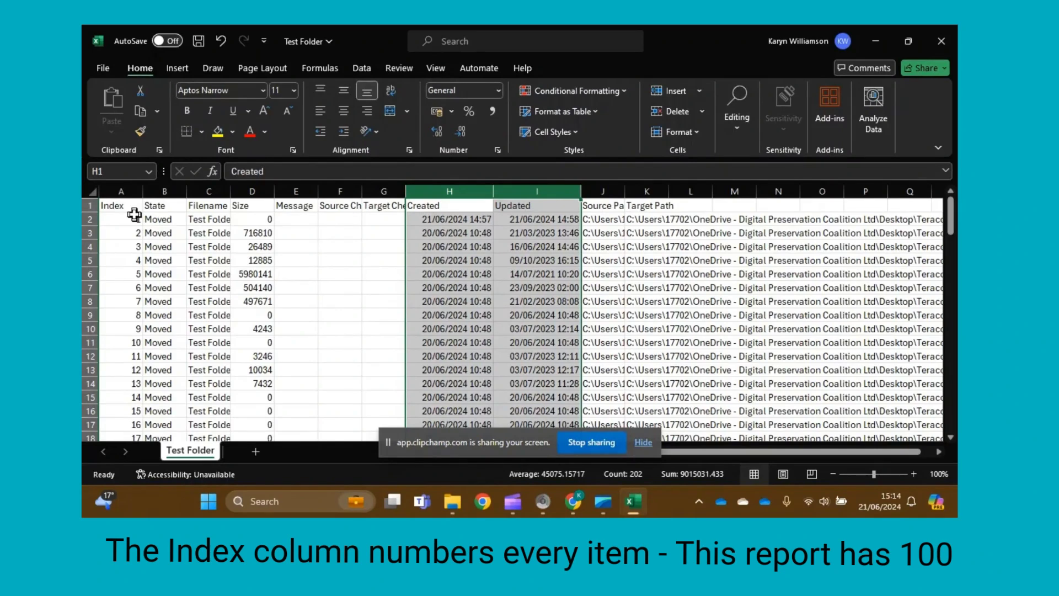
scroll(160, 325, down, 18)
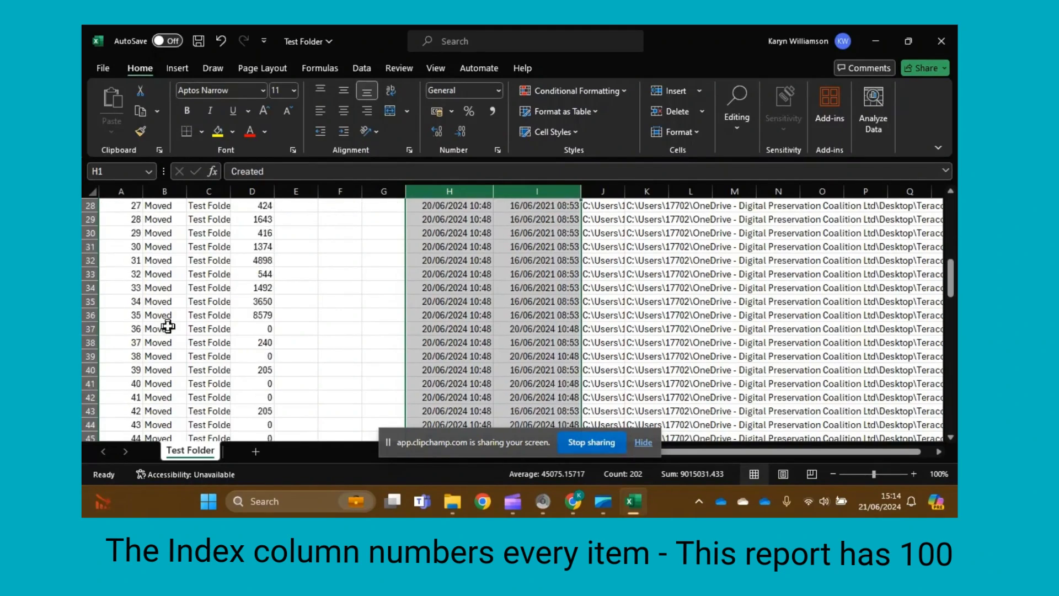
scroll(169, 326, down, 9)
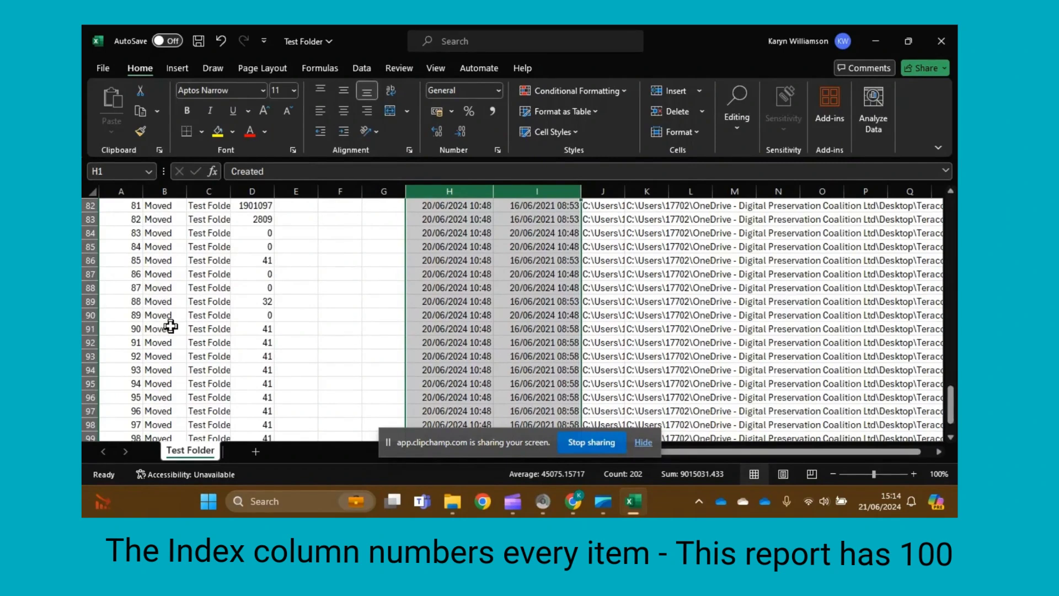
scroll(170, 326, down, 5)
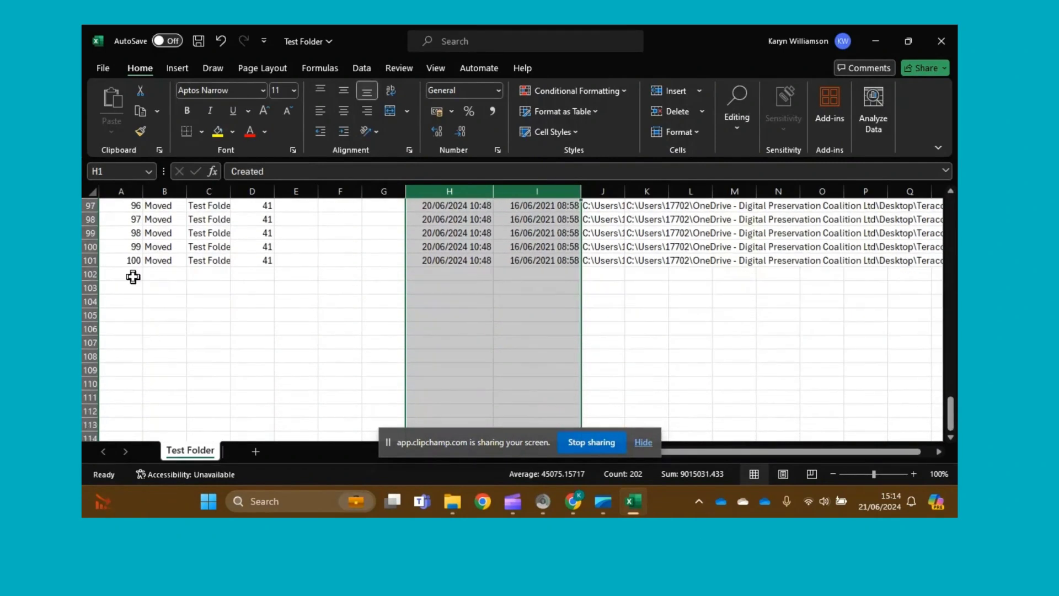
scroll(210, 337, up, 20)
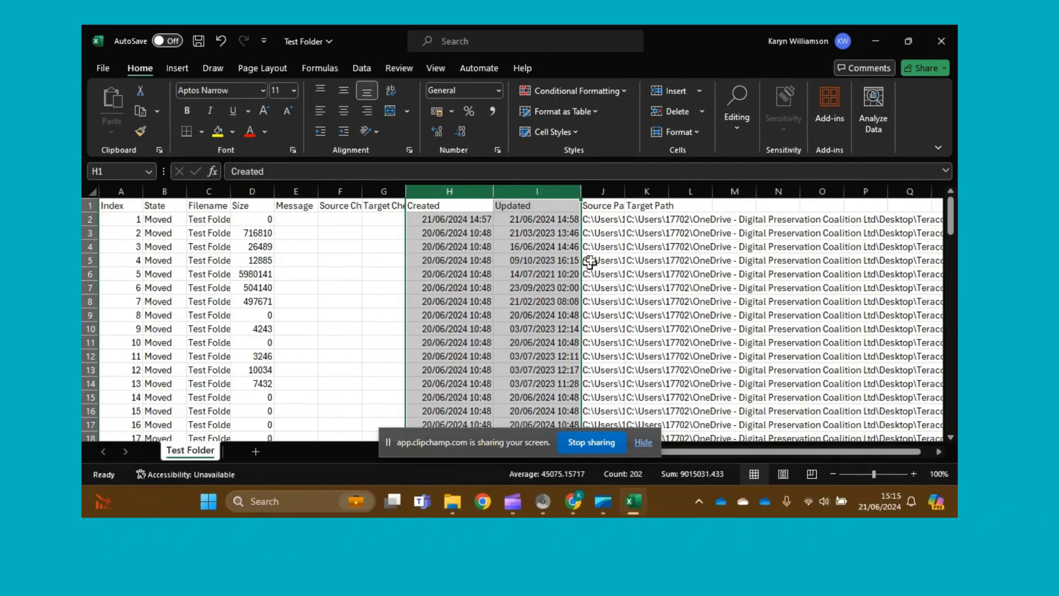
drag(626, 190, 669, 191)
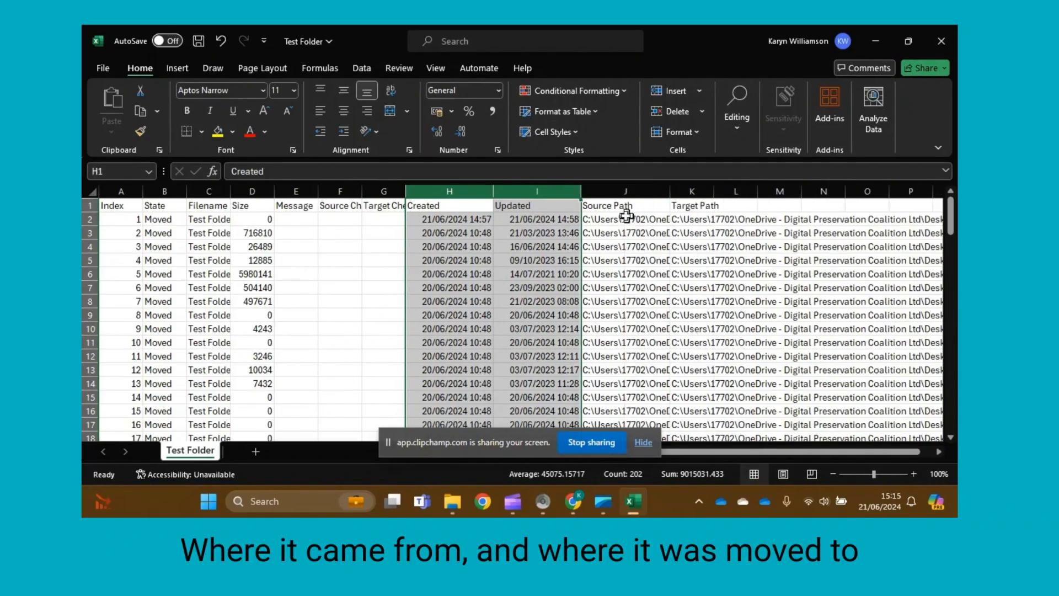